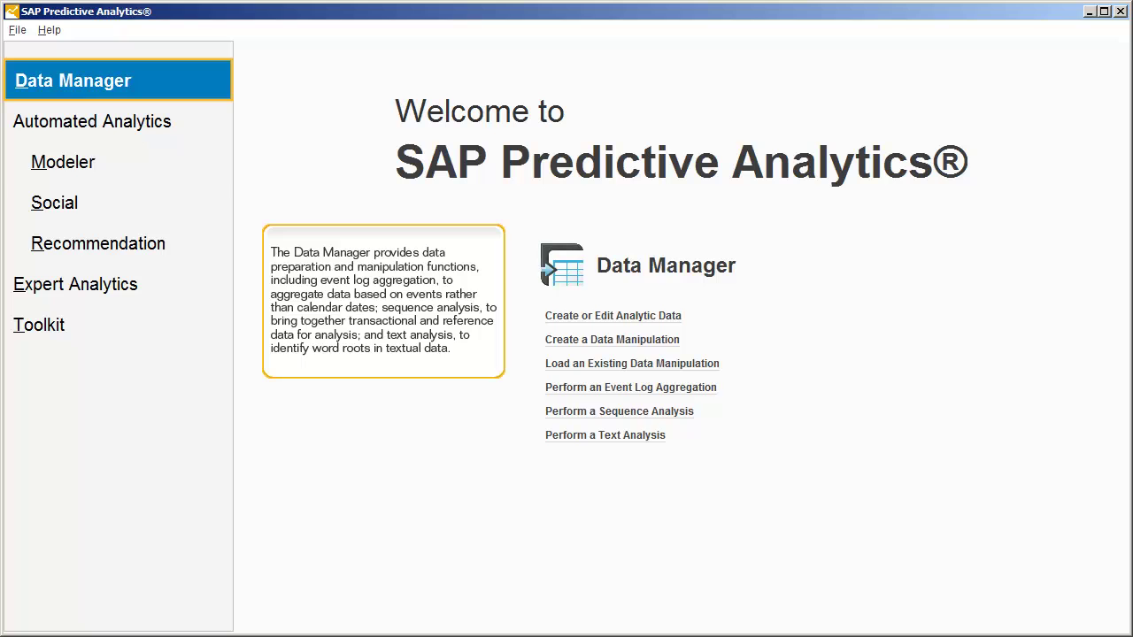
# Step through Modeler to the Social page offering social network, colocation and frequent path analyses.
pyautogui.press('Down')
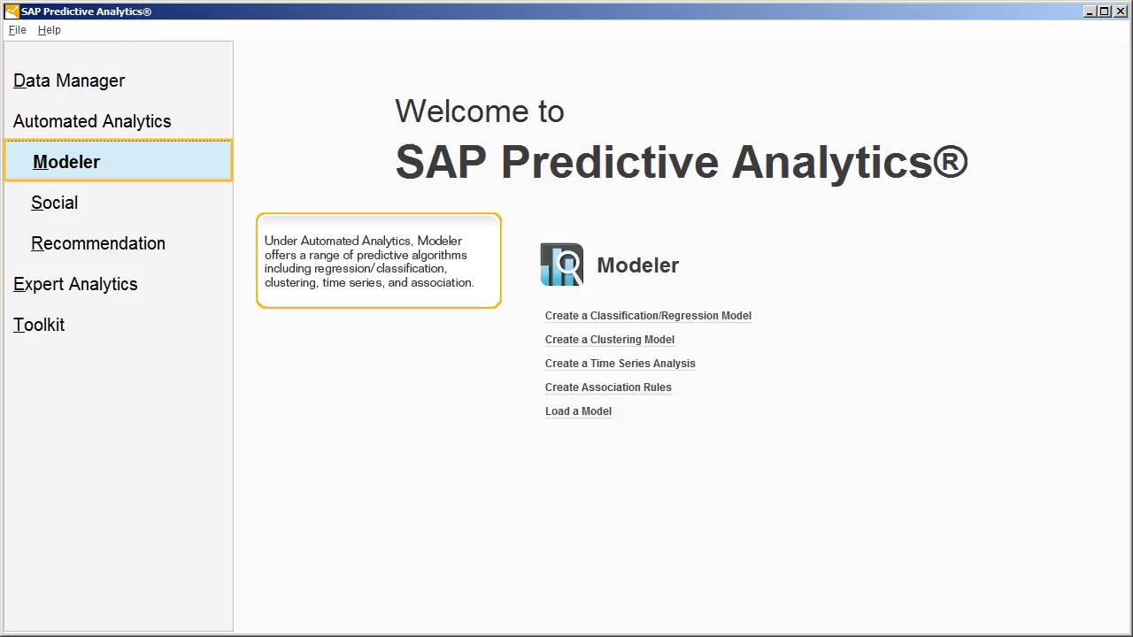
pyautogui.press('Down')
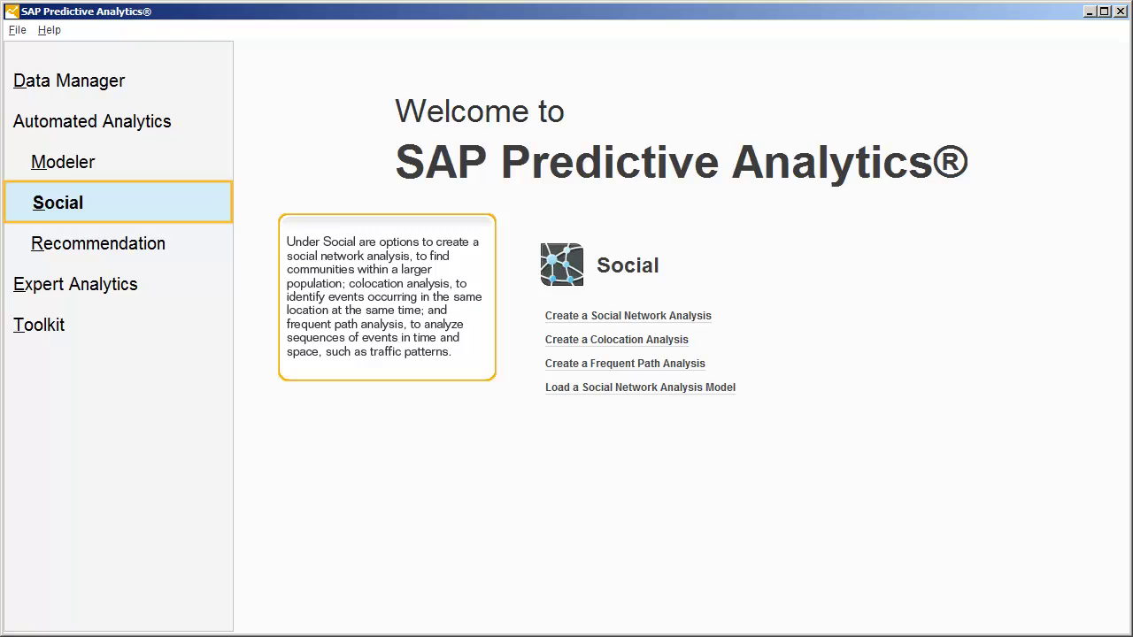
# Move past Recommendation to the Toolkit page listing data viewer, data transfer and dataset statistics.
pyautogui.press('Down')
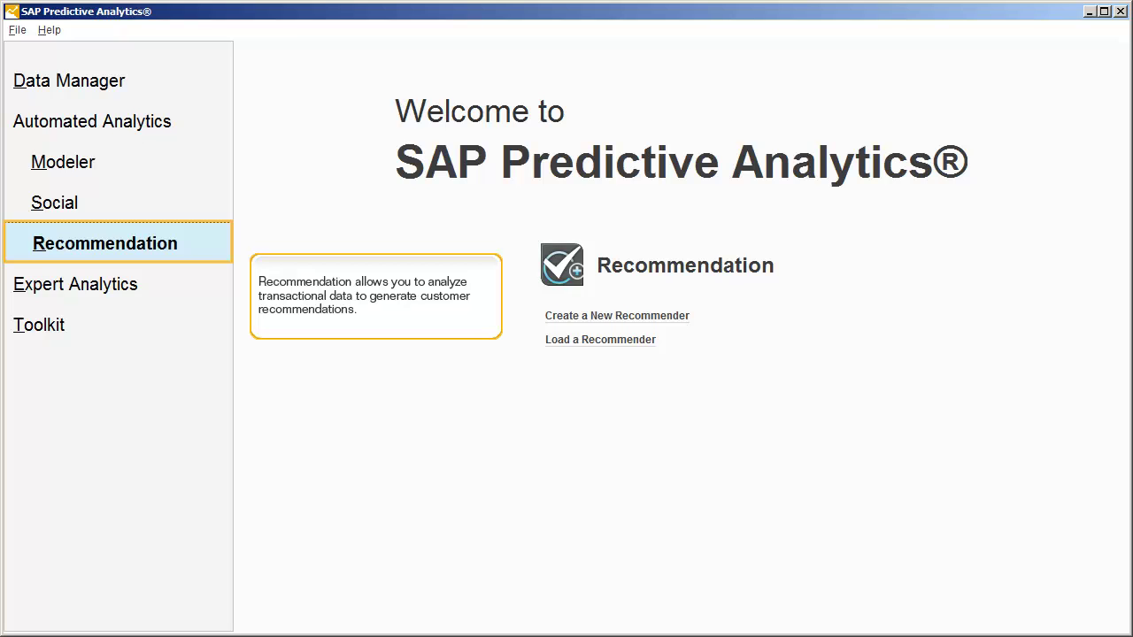
pyautogui.press('Down')
pyautogui.press('Down')
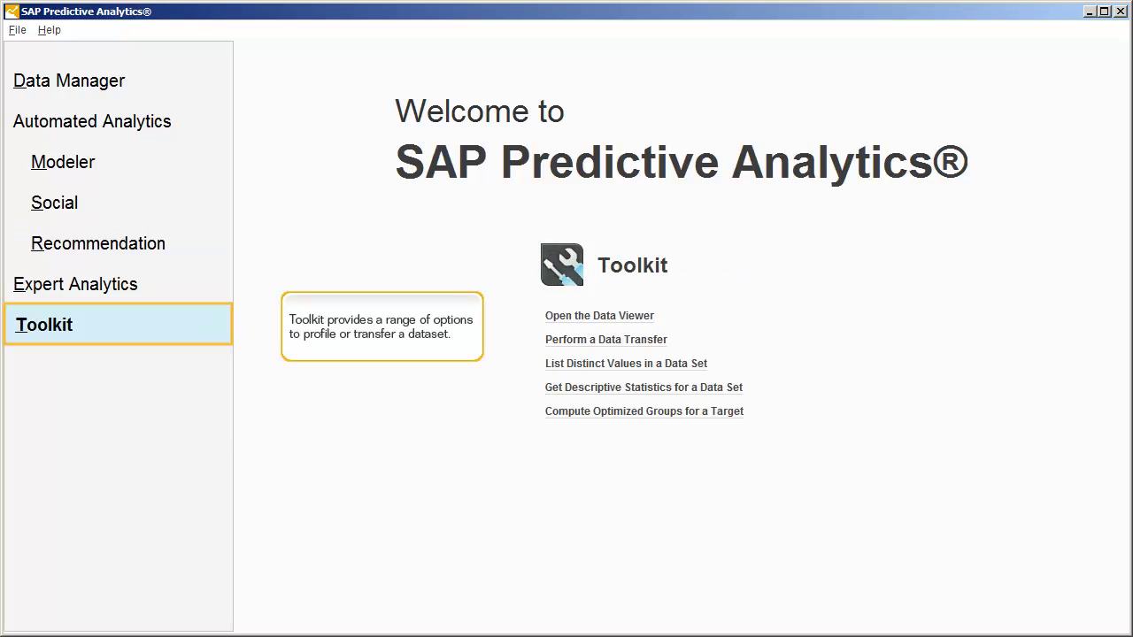